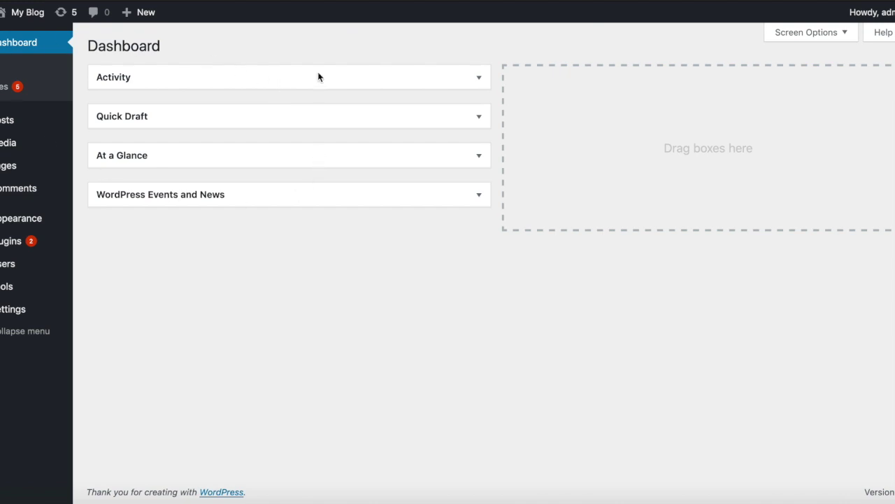
Step: Expand the Activity and Quick Draft boxes and move Quick Draft into the empty second dashboard column
left_click(480, 78)
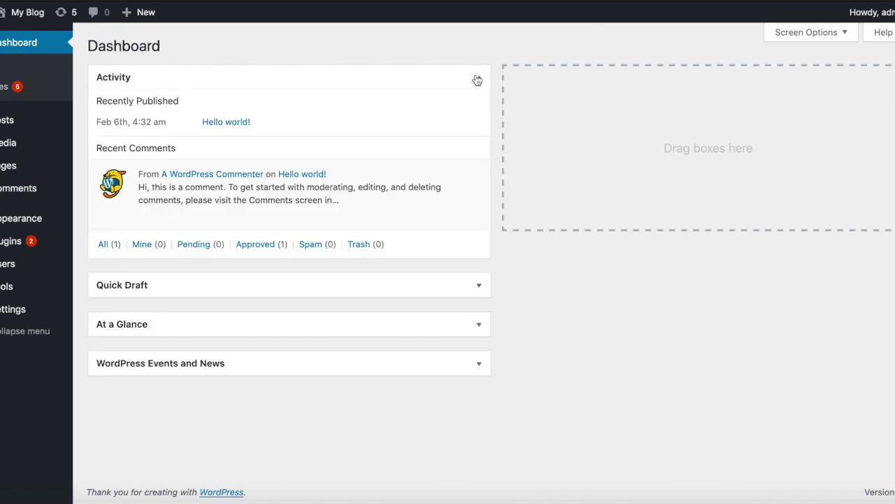
left_click(478, 287)
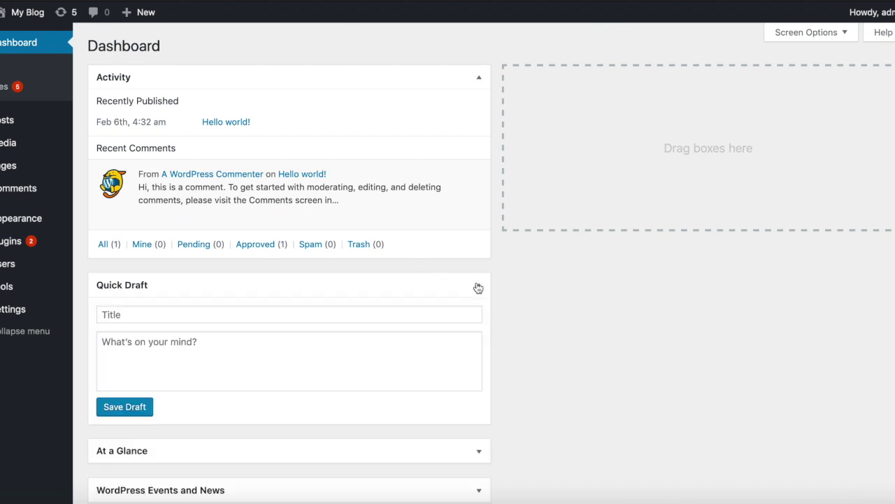
left_click_drag(226, 284, 649, 16)
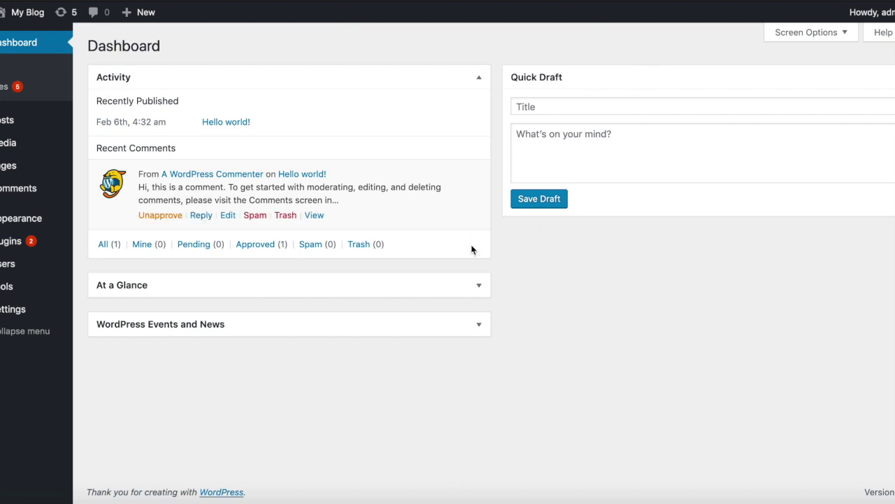
Step: Expand the At a Glance and WordPress Events and News boxes and move WordPress Events and News above Activity
left_click(477, 286)
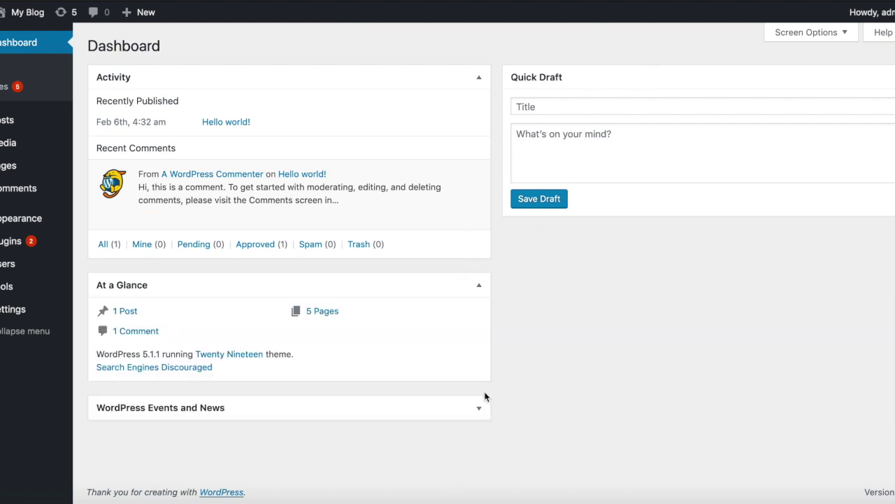
left_click(479, 409)
left_click_drag(458, 406, 822, 241)
left_click_drag(289, 406, 714, 239)
left_click_drag(391, 284, 370, 262)
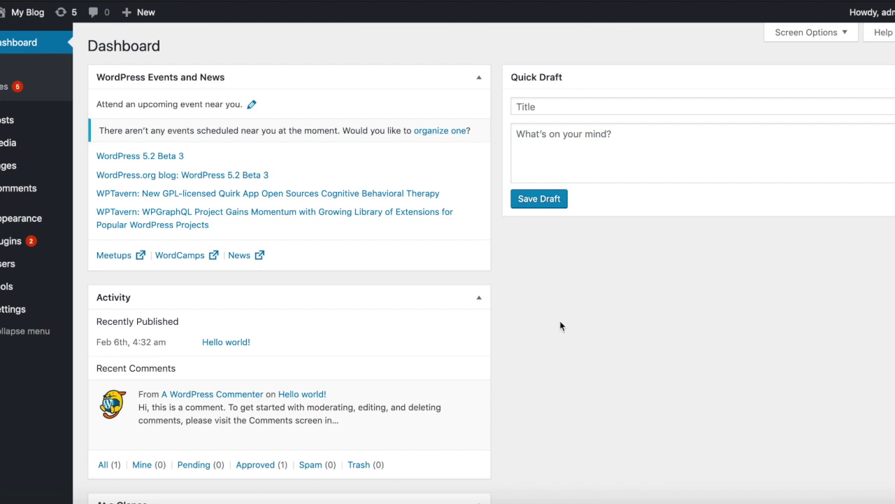
Step: Open the WordPress Updates page to review the available plugin and theme updates
left_click(2, 92)
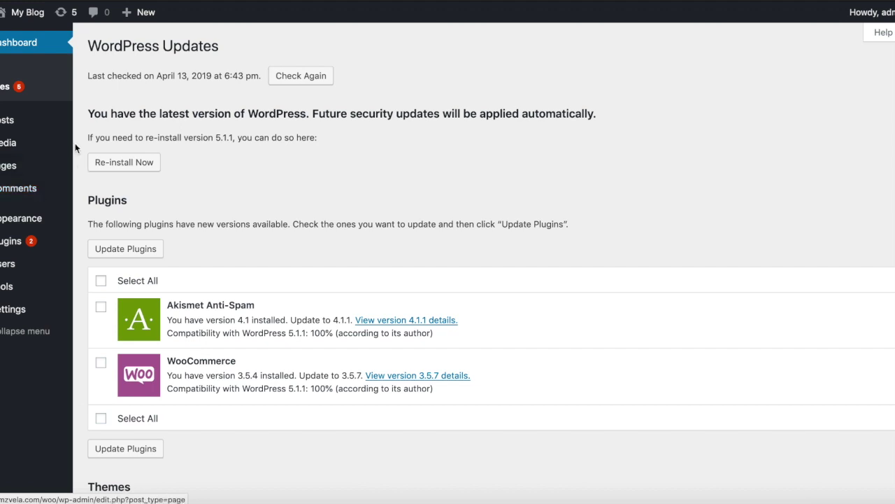
mouse_move(29, 142)
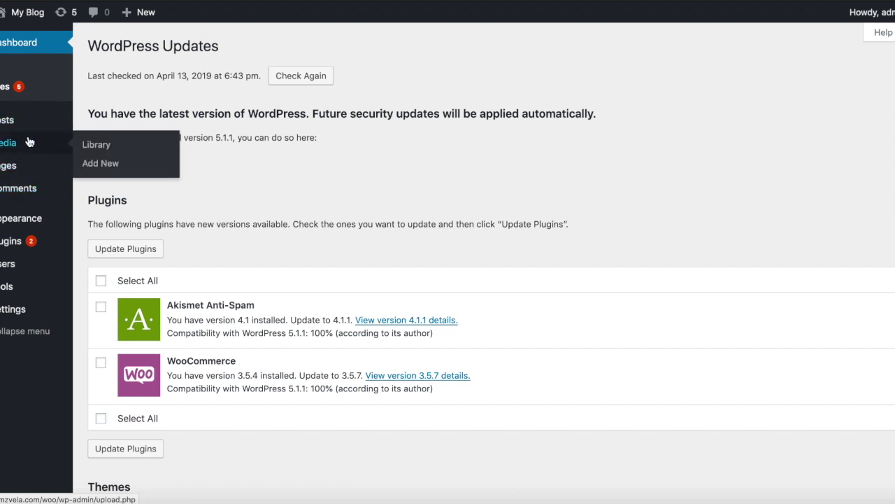
mouse_move(44, 223)
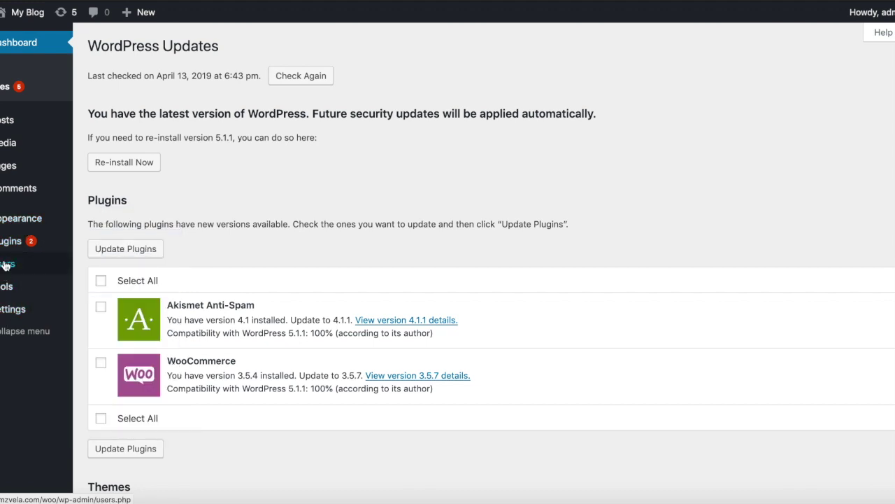
mouse_move(6, 266)
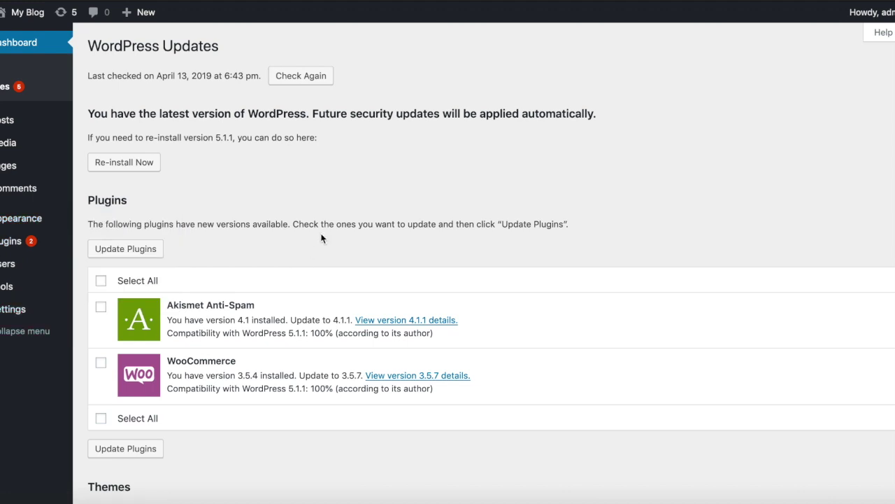
mouse_move(54, 122)
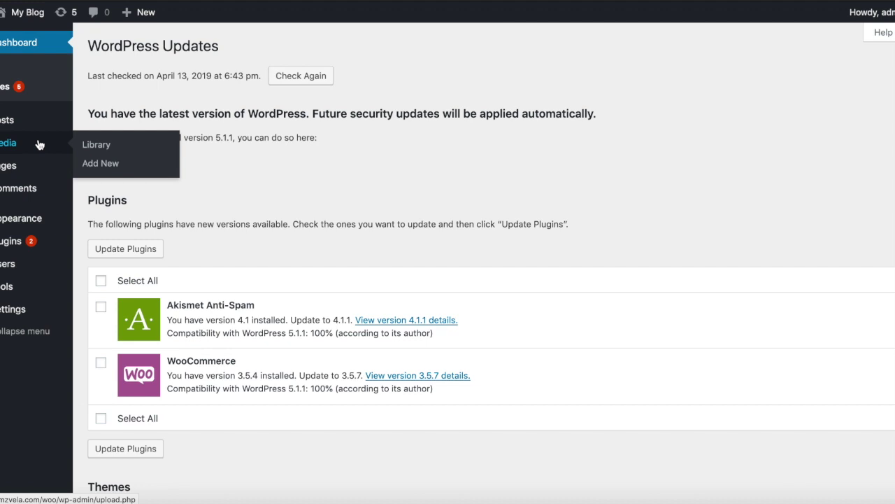
Step: Open the comments list and unapprove the sample comment on the Hello world! post
mouse_move(16, 167)
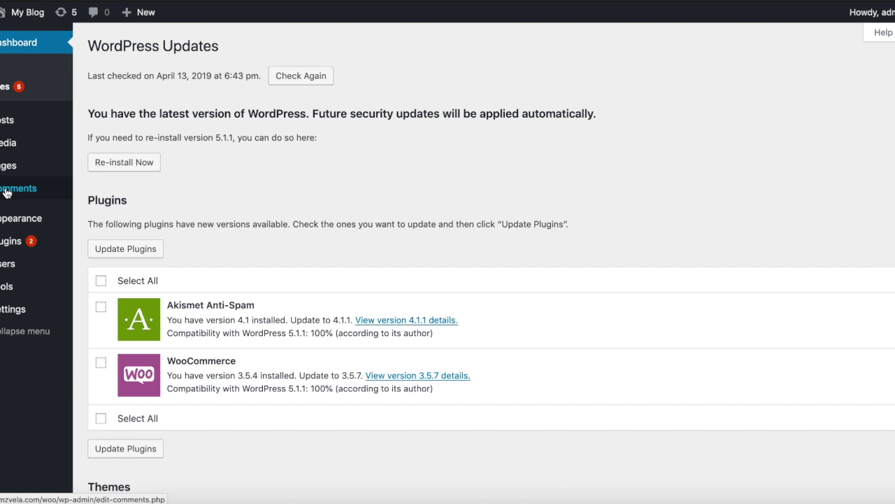
left_click(6, 192)
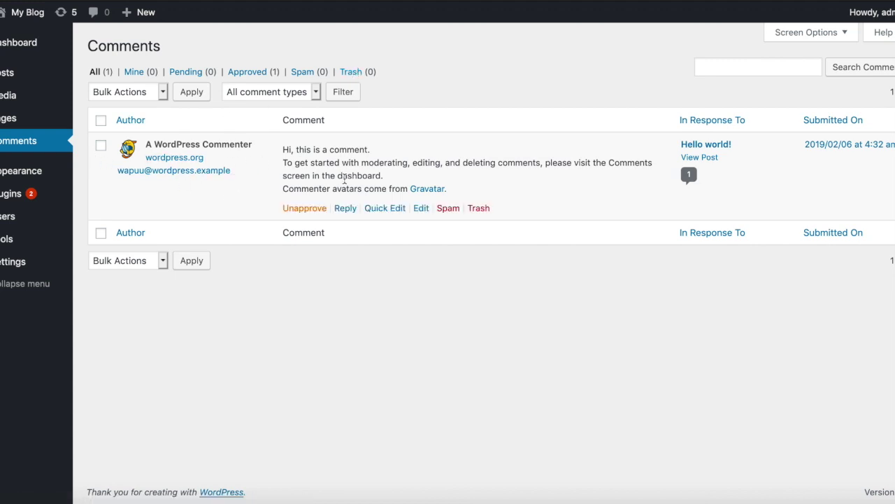
left_click(315, 212)
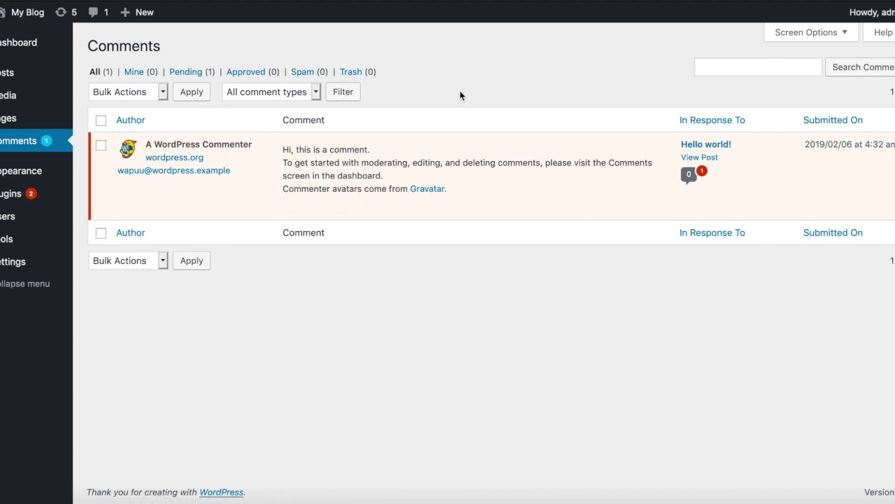
Step: Approve the pending comment on the Hello world! post and show the approved comments
left_click(195, 72)
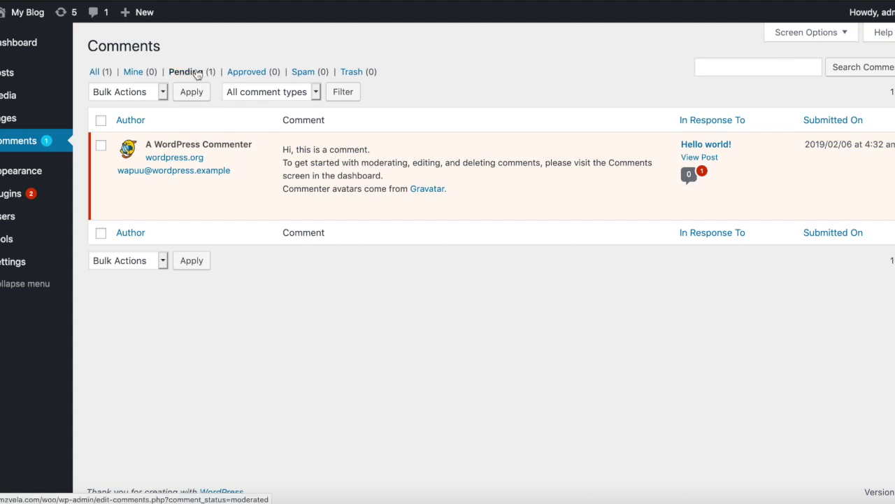
mouse_move(364, 204)
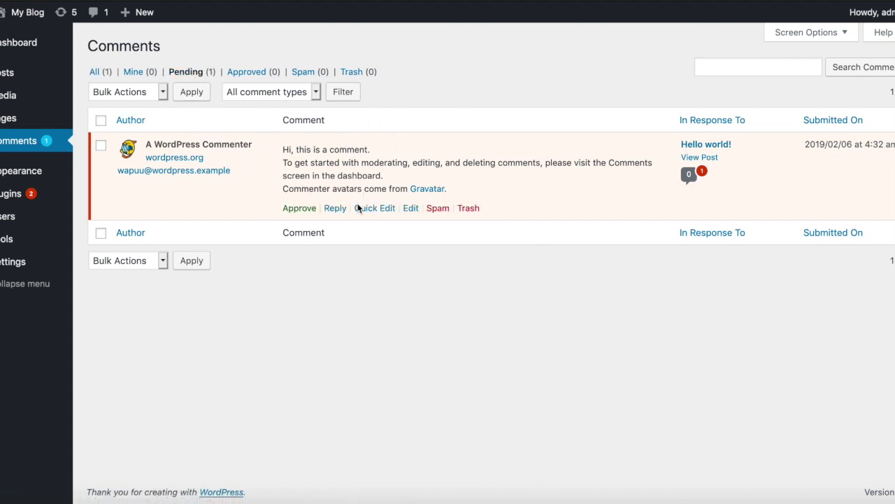
left_click(306, 209)
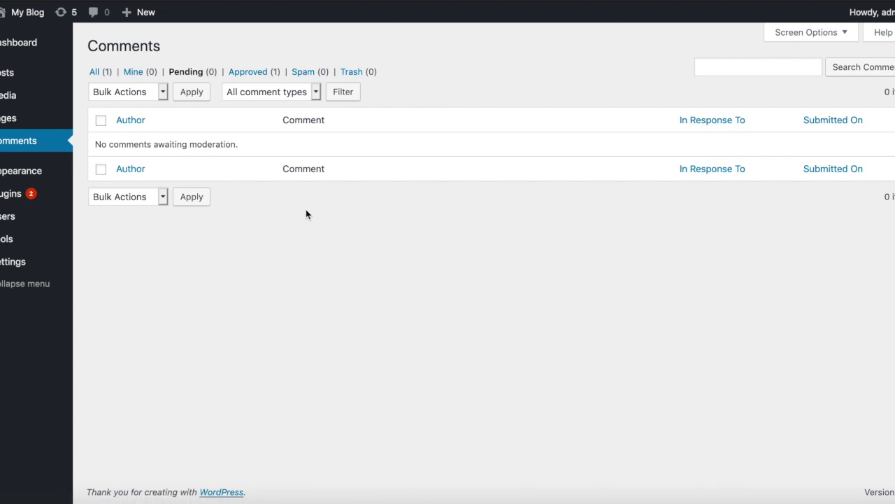
left_click(259, 73)
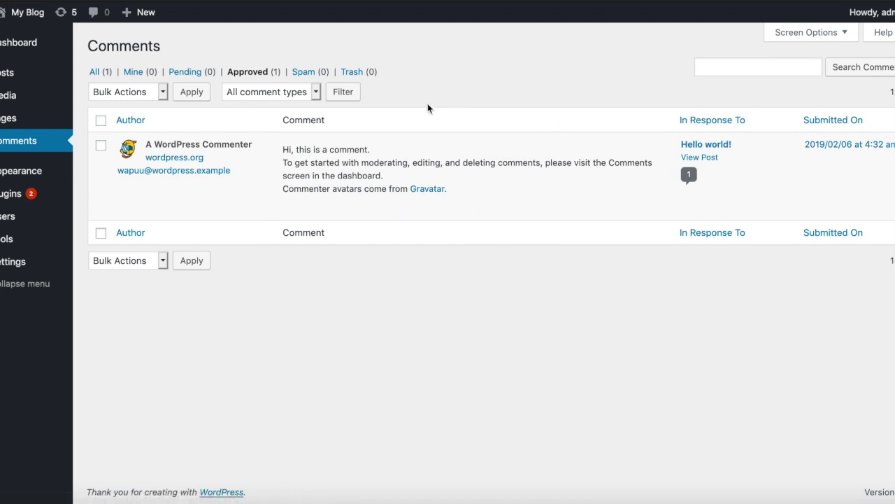
Step: Open the installed themes and browse the featured themes available for adding to the site
mouse_move(27, 171)
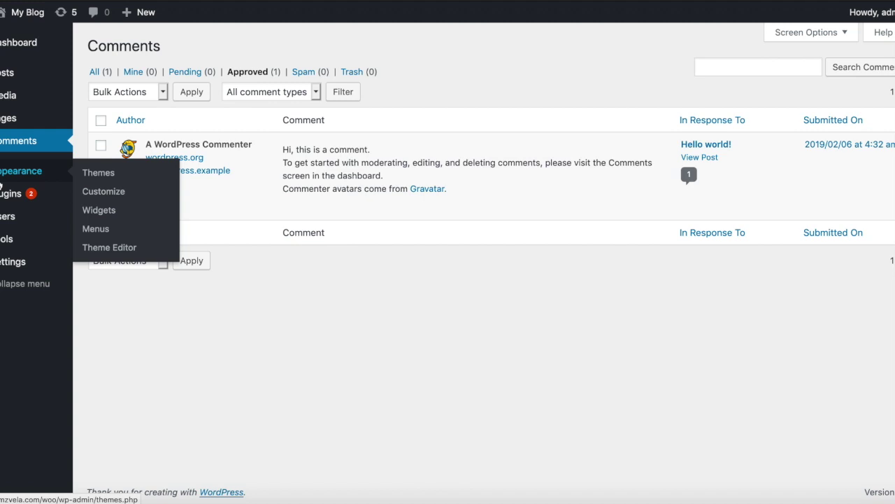
left_click(110, 181)
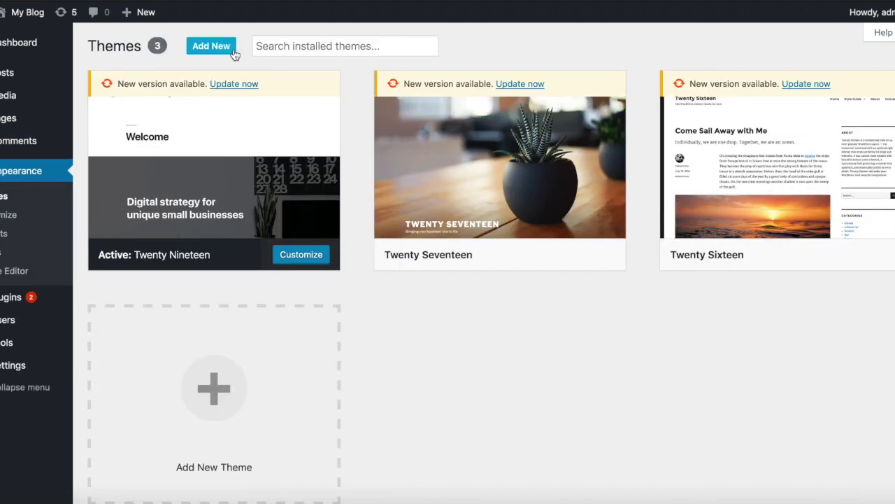
left_click(211, 46)
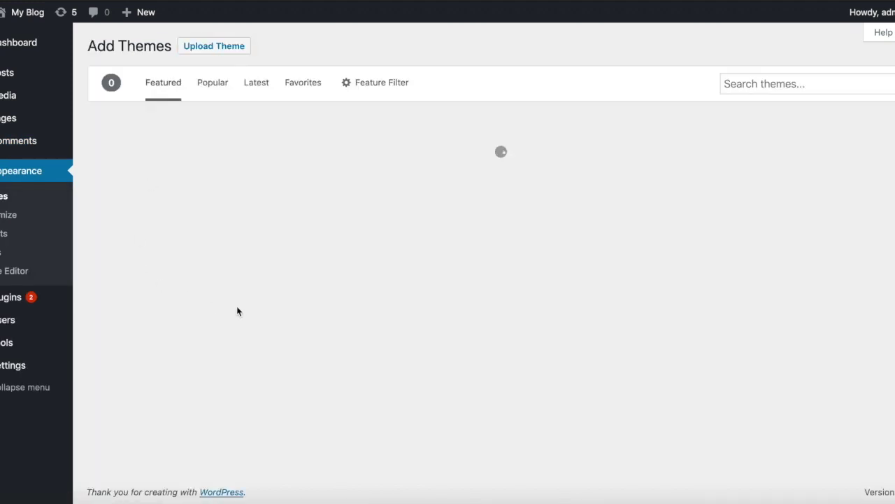
scroll(239, 316, "down", 1)
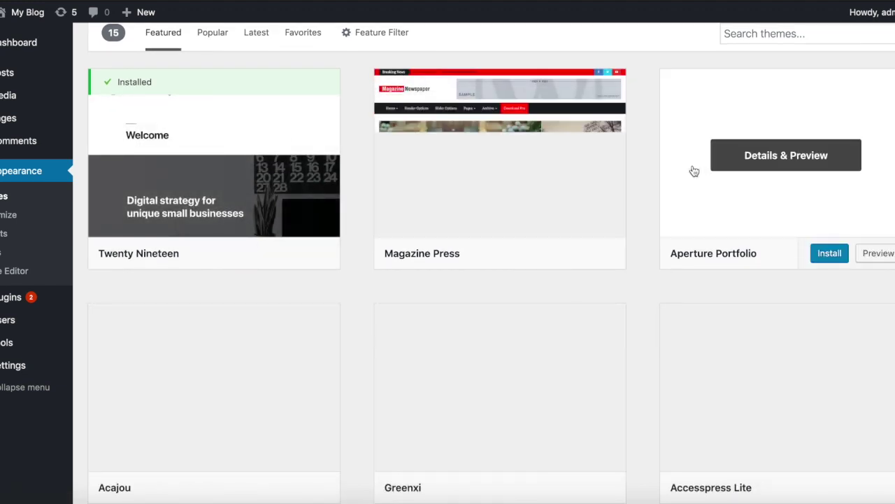
scroll(694, 171, "up", 1)
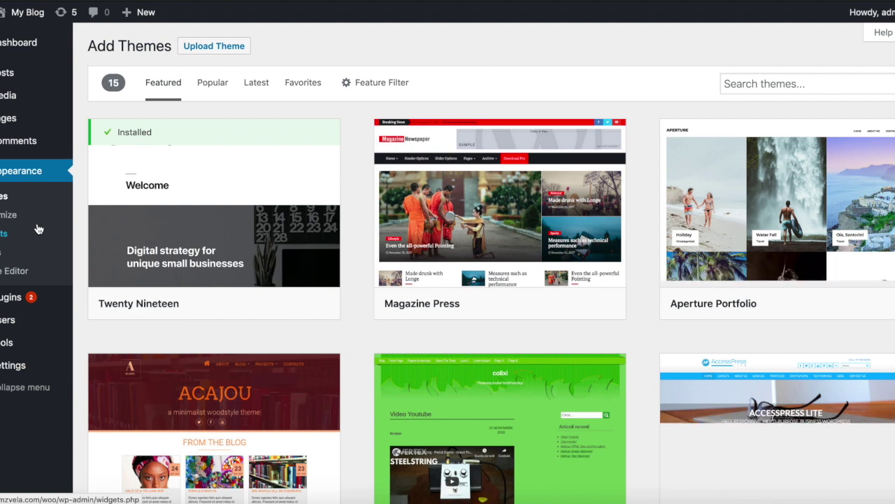
scroll(35, 229, "down", 5)
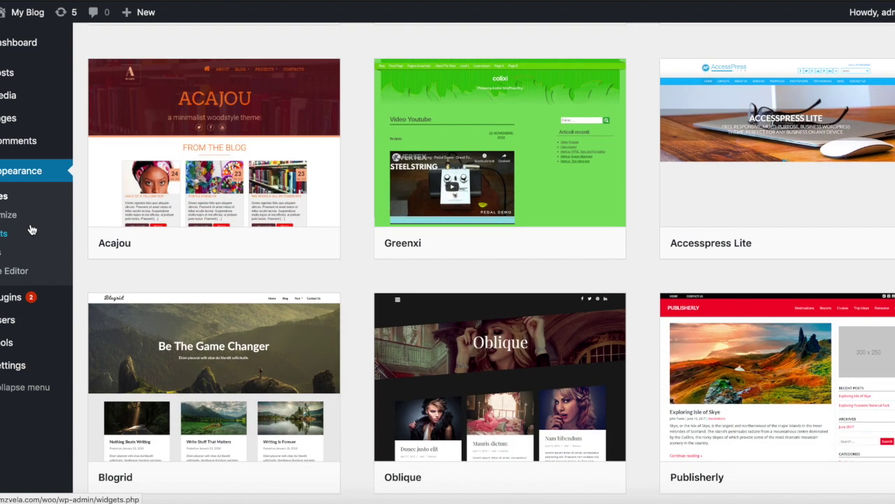
Step: Open the form for adding a new user from the users list and view the available roles
mouse_move(10, 296)
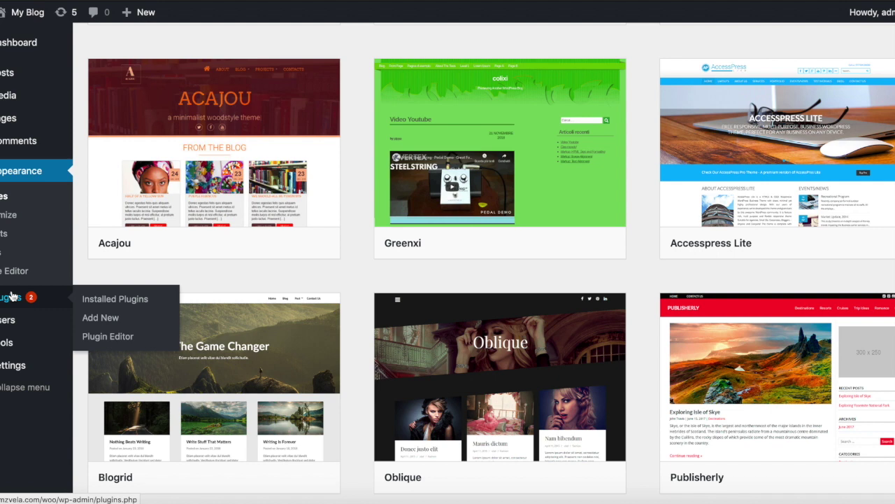
mouse_move(5, 332)
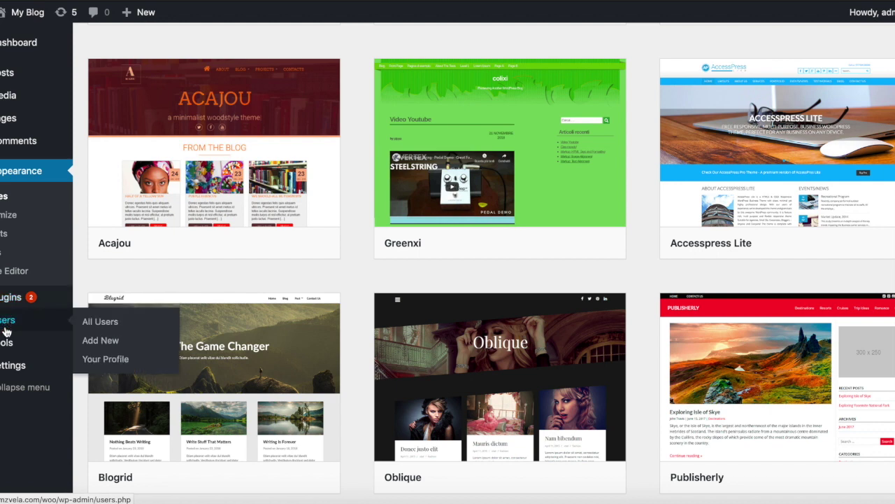
left_click(108, 326)
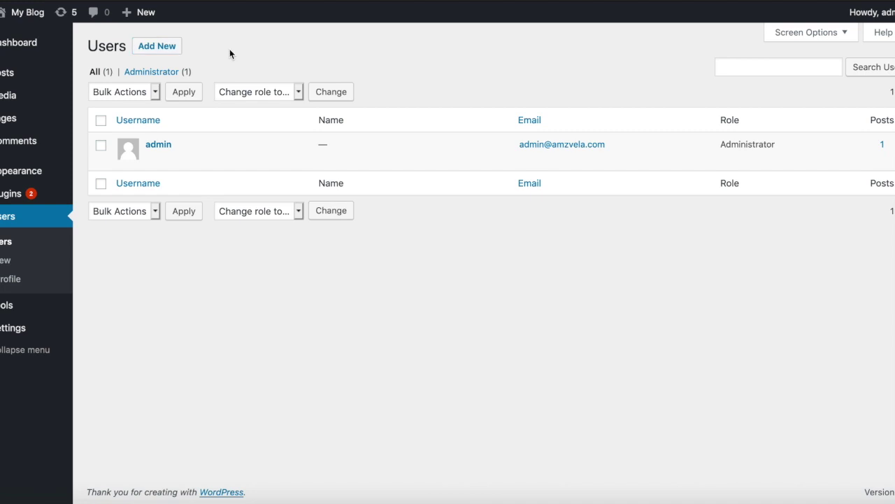
left_click(158, 47)
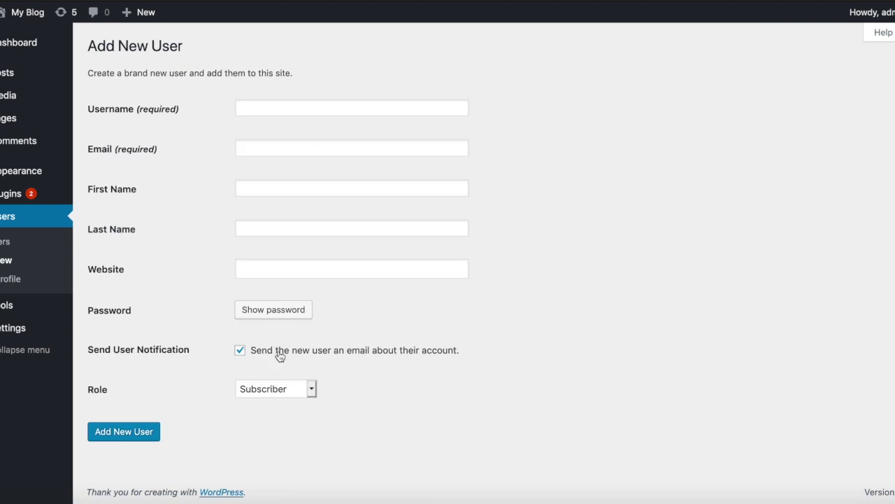
left_click(285, 391)
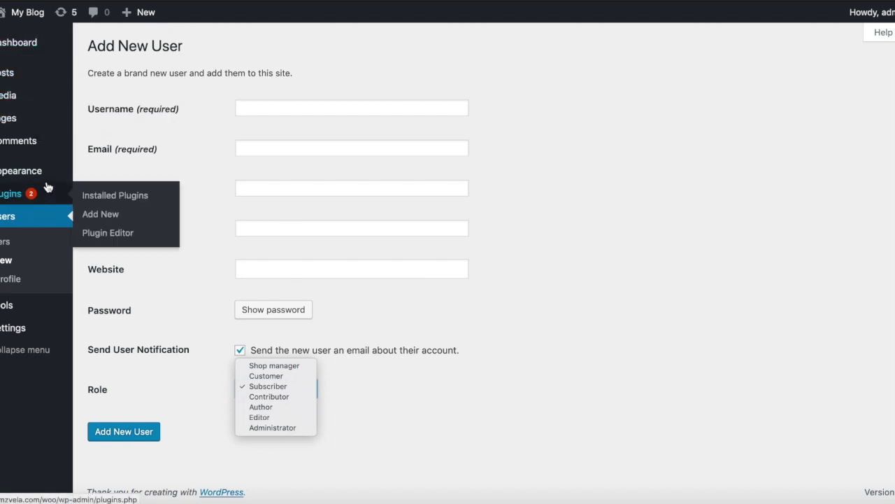
mouse_move(41, 209)
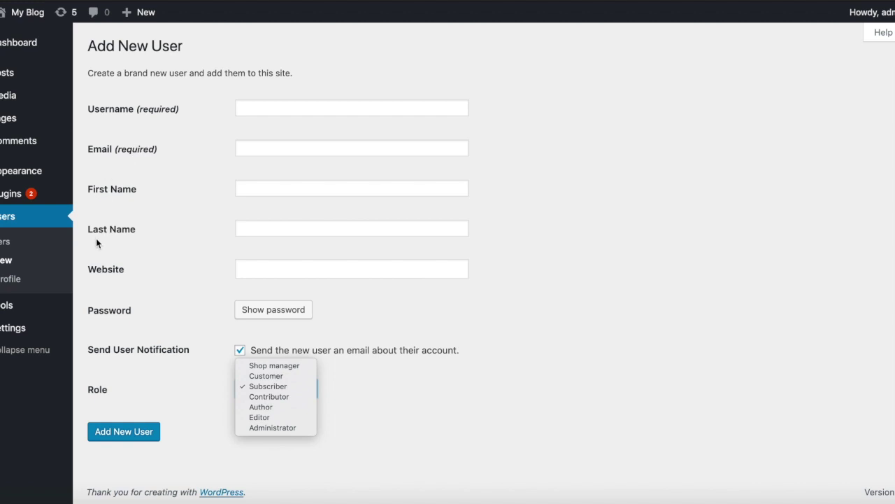
Step: Open the General settings and review the site details, timezone, and date and time format options
mouse_move(31, 305)
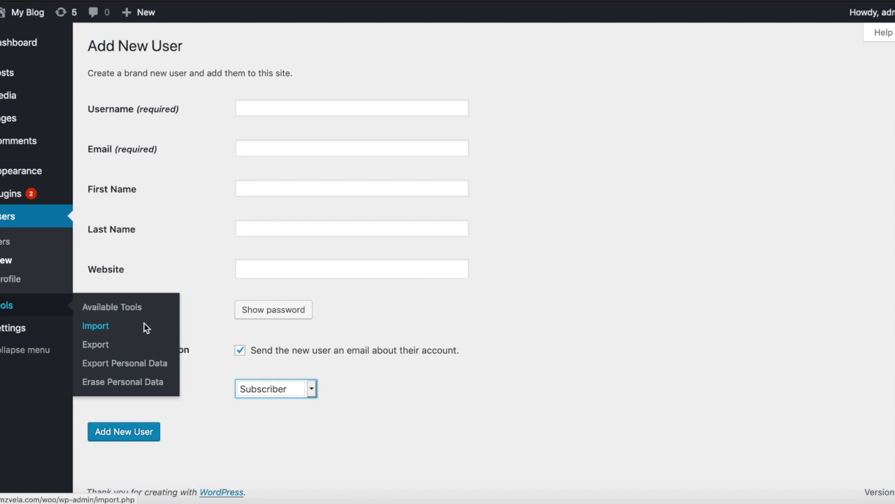
mouse_move(25, 336)
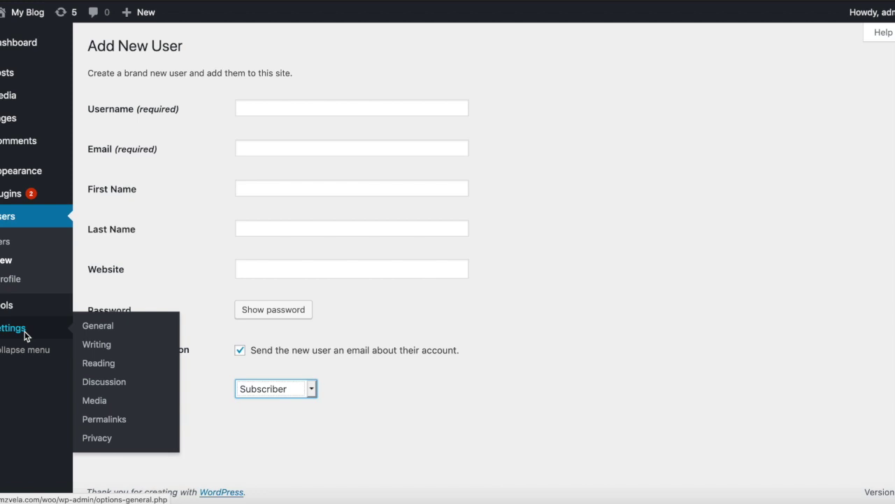
left_click(105, 333)
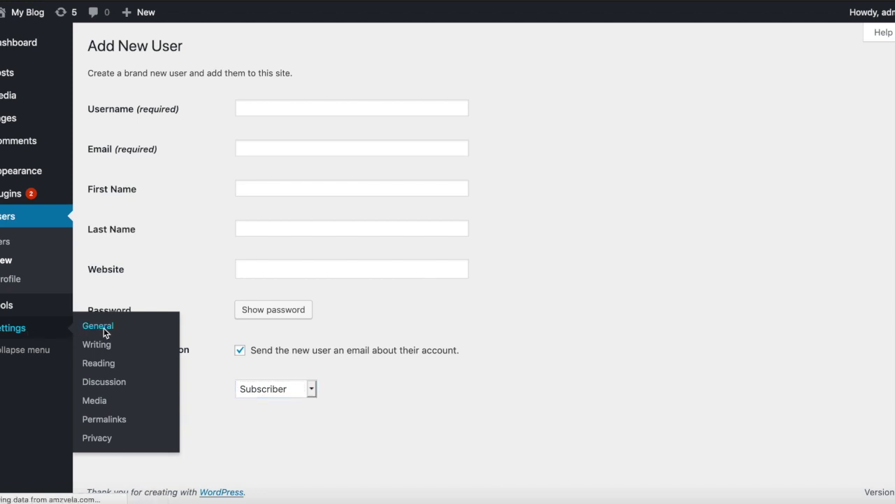
scroll(309, 212, "down", 4)
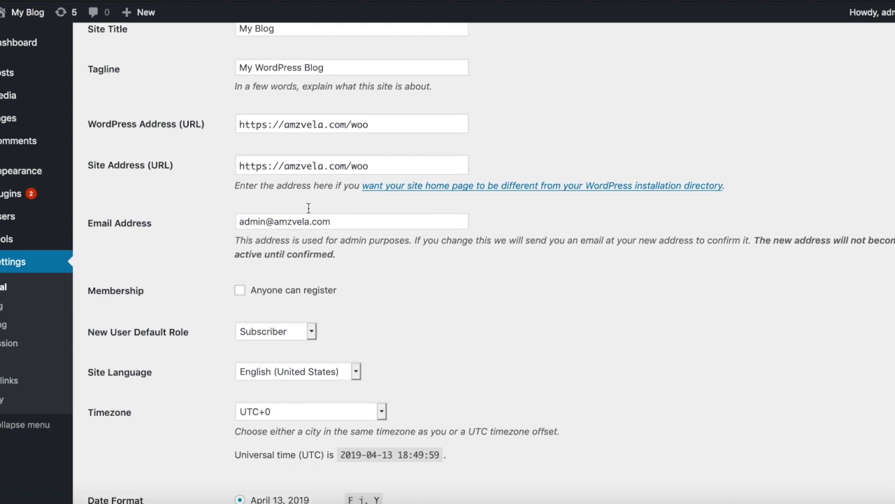
scroll(285, 399, "down", 1)
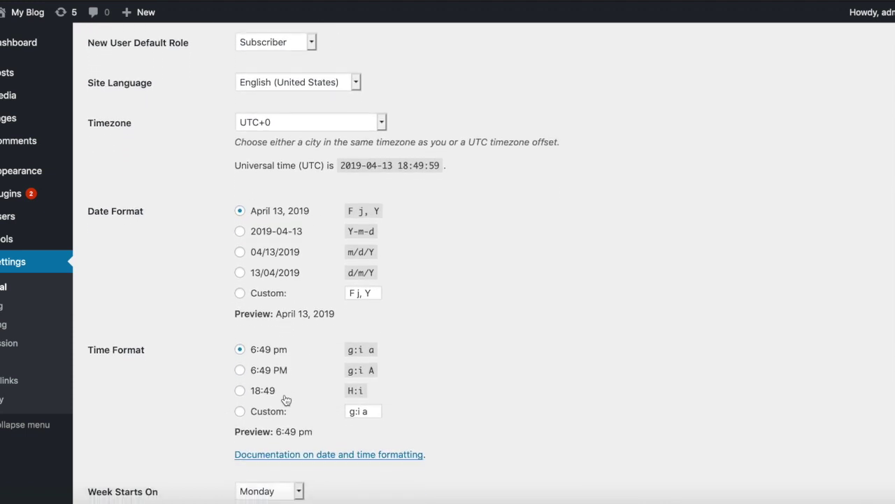
scroll(315, 293, "down", 1)
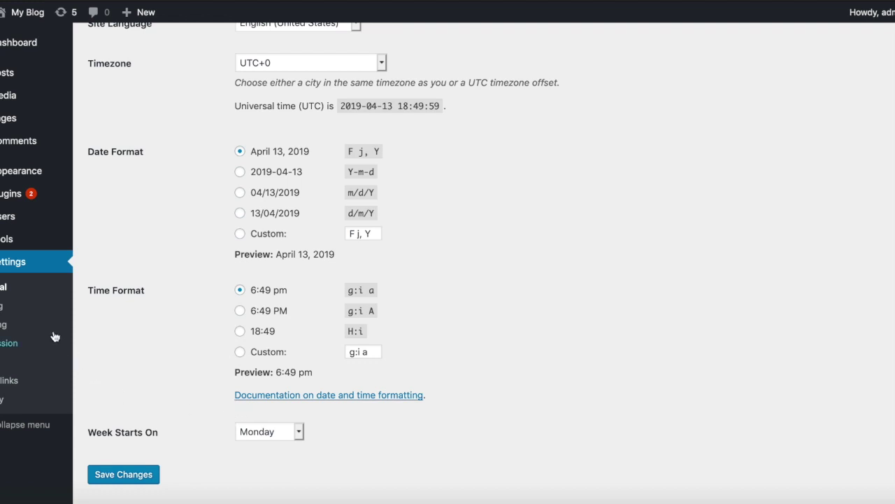
Step: Review the Writing settings for post defaults and posting via email, and open the Reading settings for homepage and feed options
left_click(3, 306)
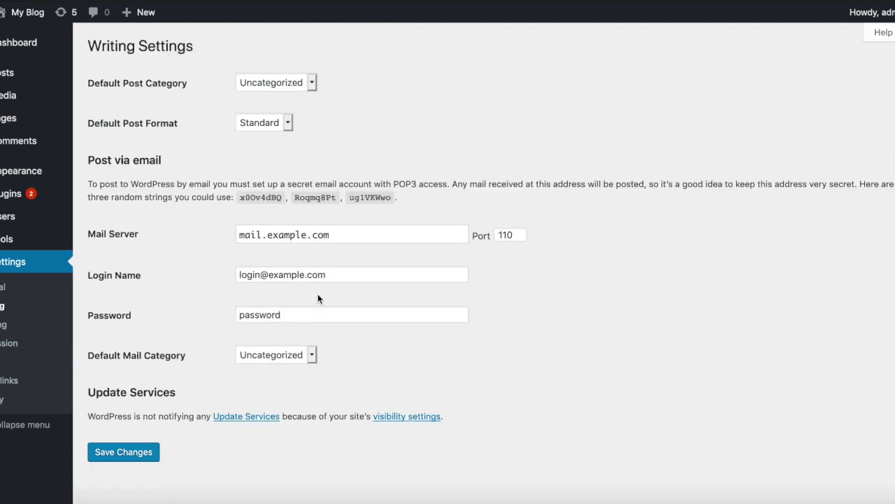
scroll(317, 295, "down", 1)
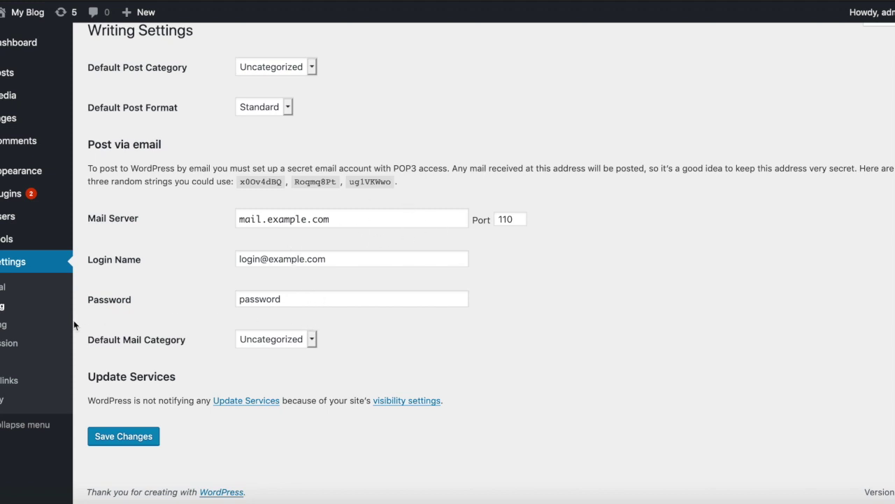
left_click(4, 325)
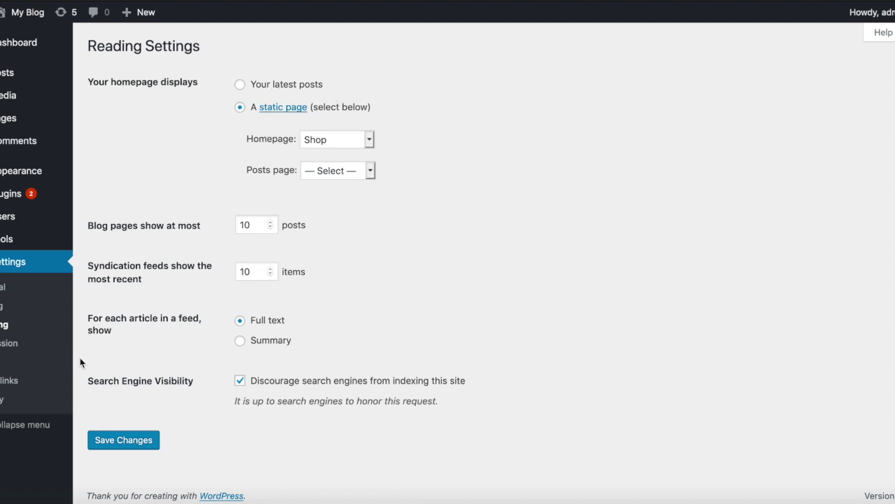
Step: Review the comment and notification options in the Discussion settings, and open the Media settings to view the image sizes
left_click(44, 348)
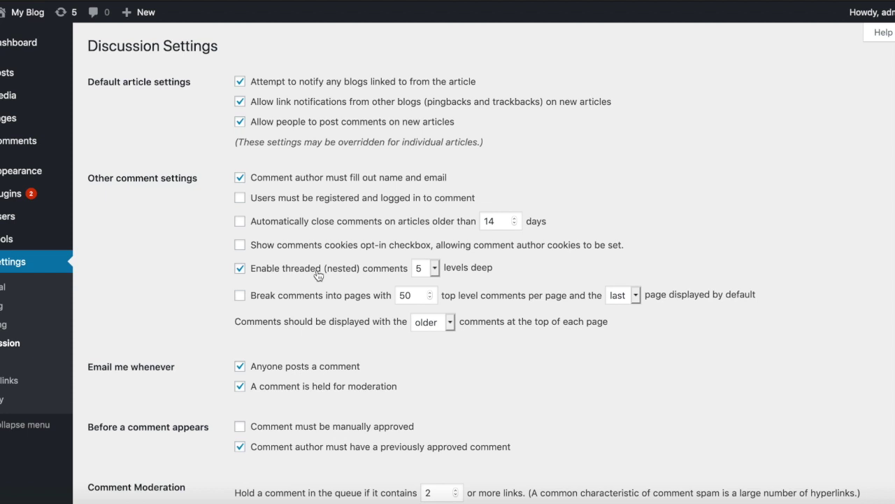
scroll(318, 275, "down", 1)
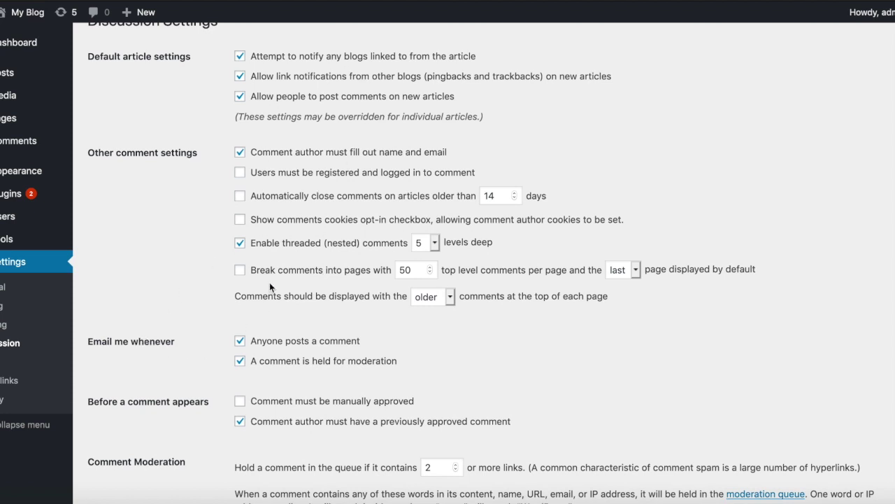
scroll(269, 282, "up", 1)
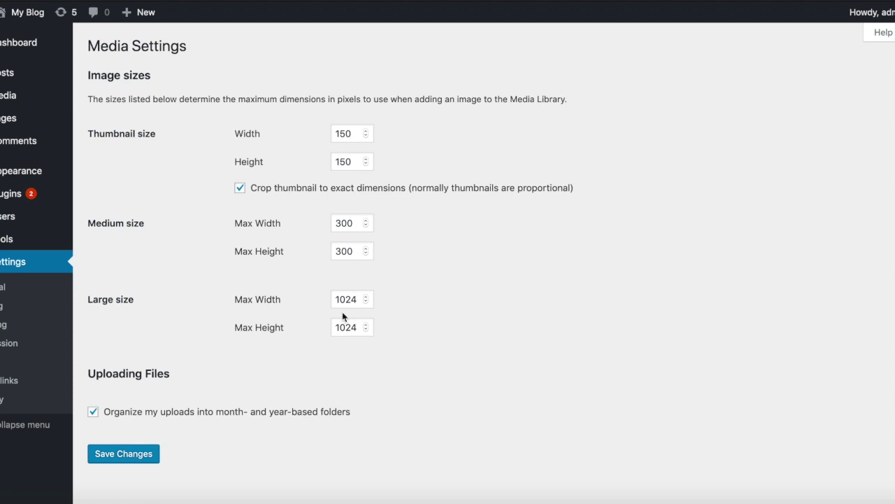
Step: View the URL structures in the Permalink settings, and check which existing pages the Privacy settings offer as the privacy policy page
left_click(14, 378)
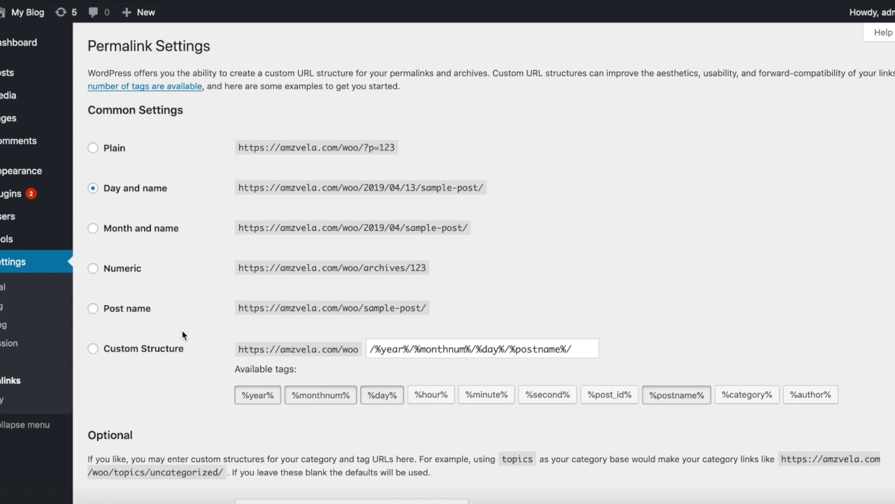
left_click(135, 352)
left_click(2, 401)
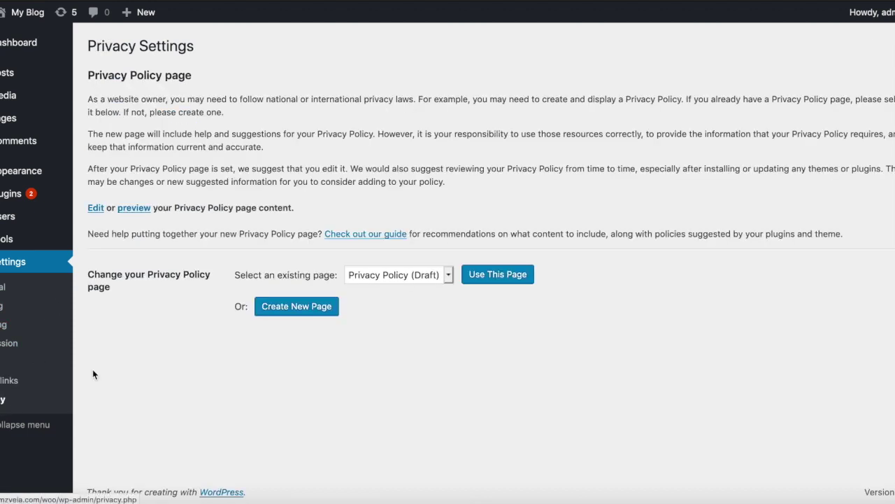
left_click(402, 277)
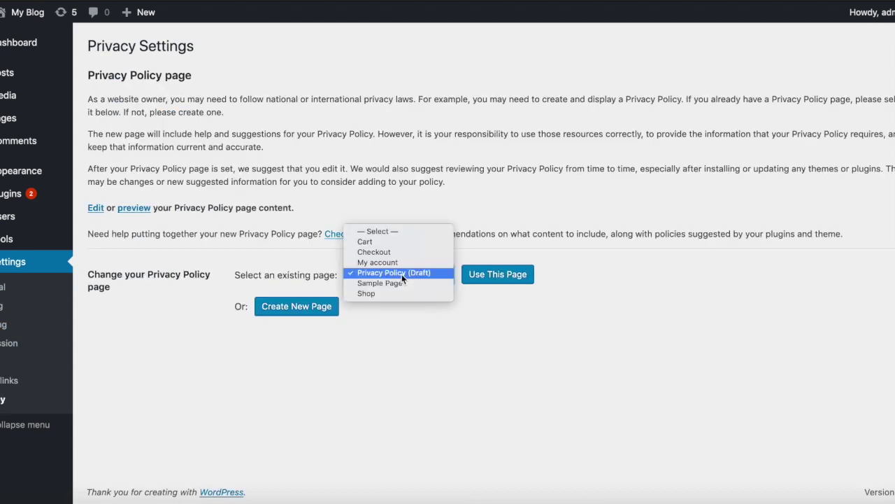
left_click(421, 341)
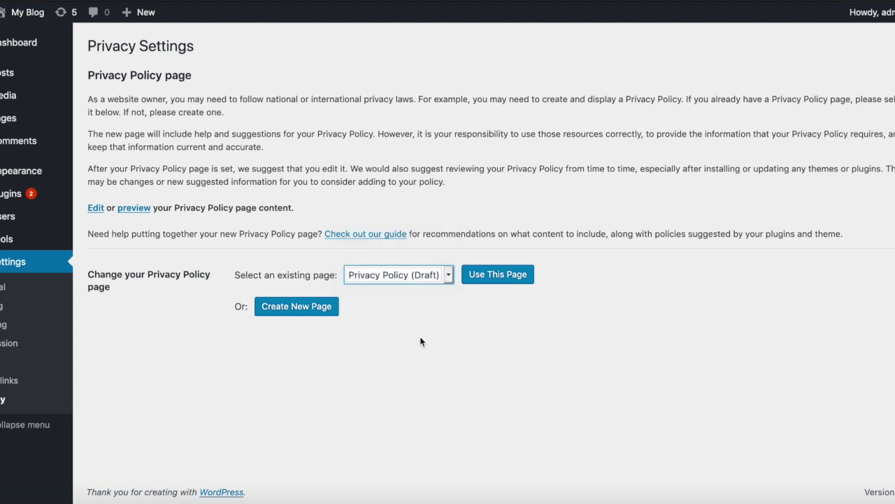